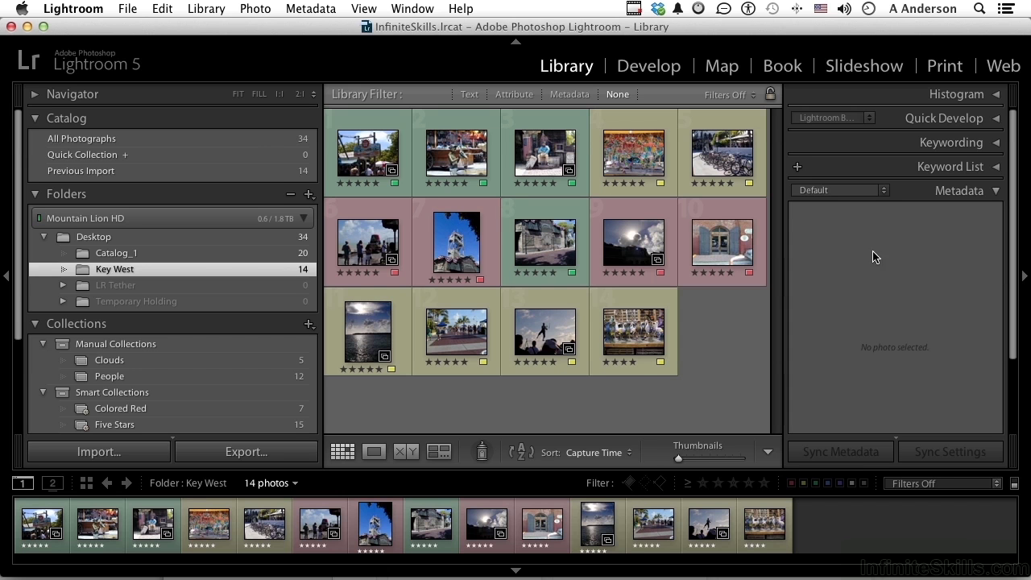
# - Show the Metadata panel on its own and select the sunburst photo 171338.jpg
pyautogui.click(995, 193)
pyautogui.click(995, 193)
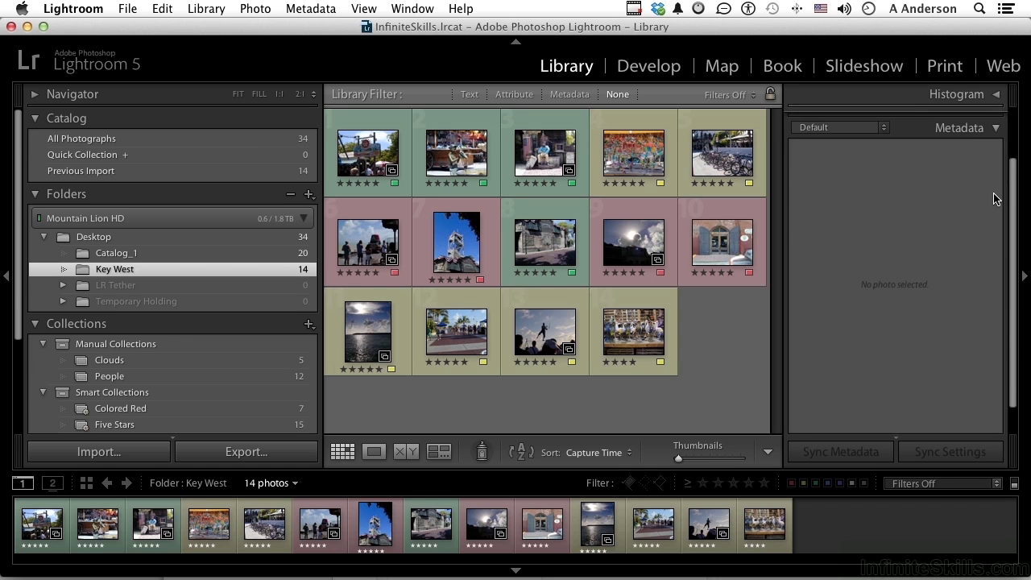
pyautogui.click(633, 246)
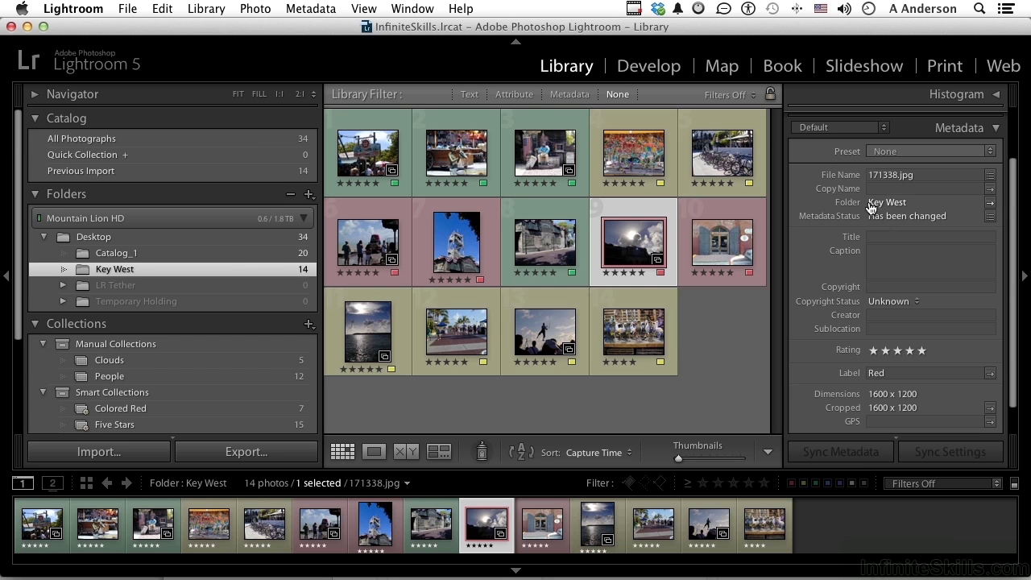
# - Go through the title, caption and copyright fields and set Copyright Status to Copyrighted
pyautogui.click(875, 237)
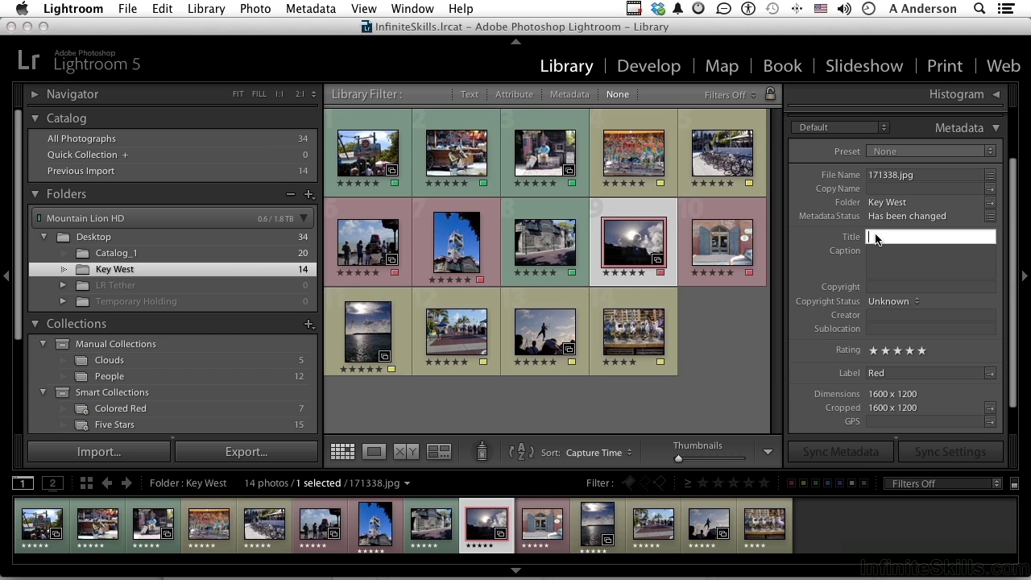
pyautogui.click(882, 261)
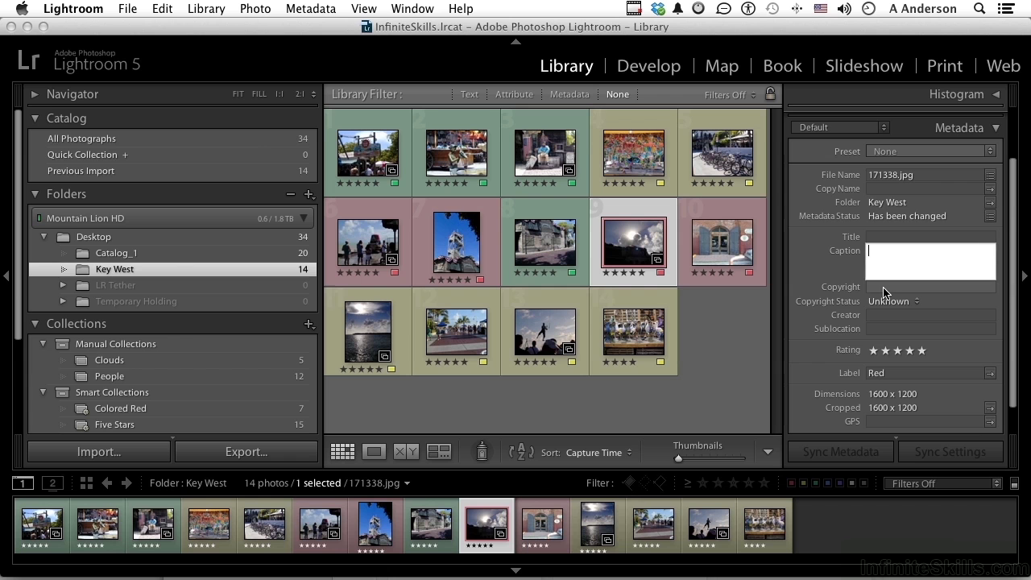
pyautogui.click(885, 290)
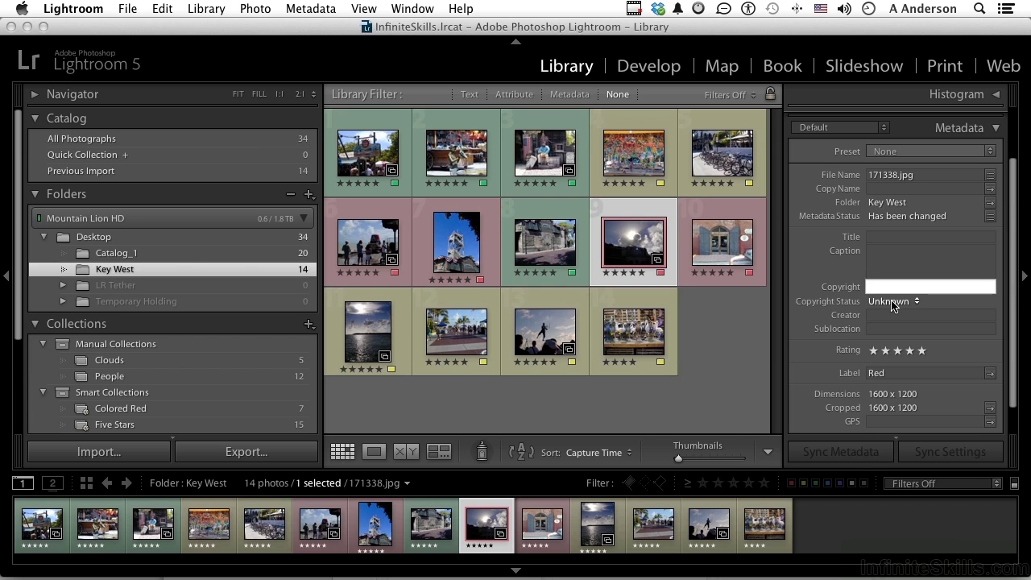
pyautogui.click(894, 303)
pyautogui.click(902, 316)
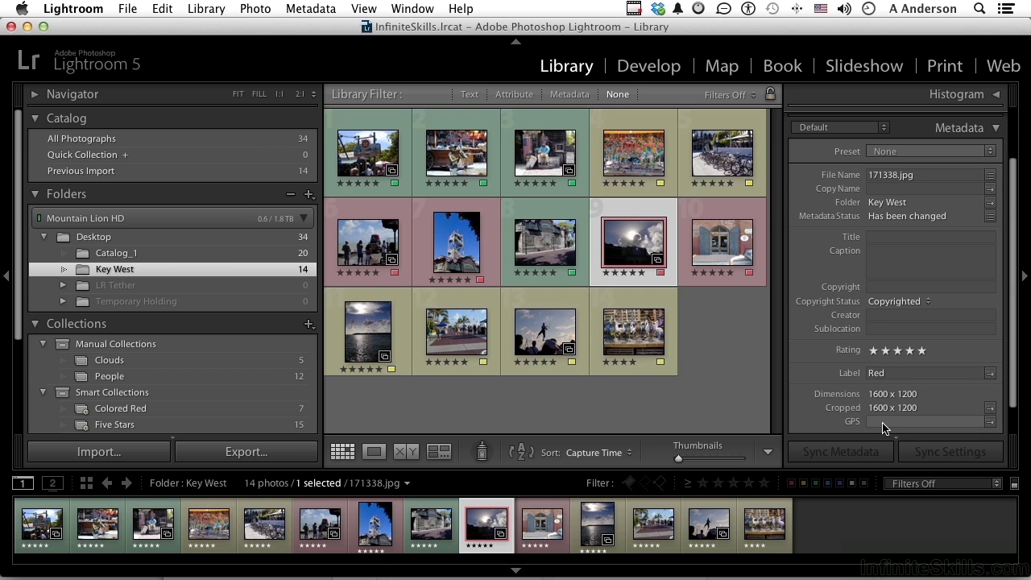
# - Switch the Metadata panel view to EXIF, then Quick Describe, and finally Minimal
pyautogui.click(841, 127)
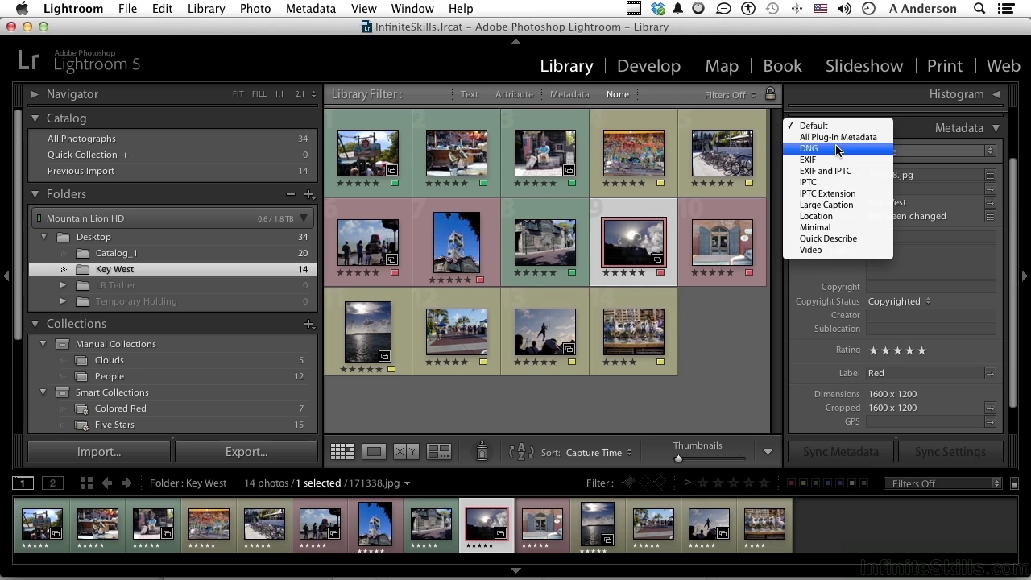
pyautogui.click(837, 161)
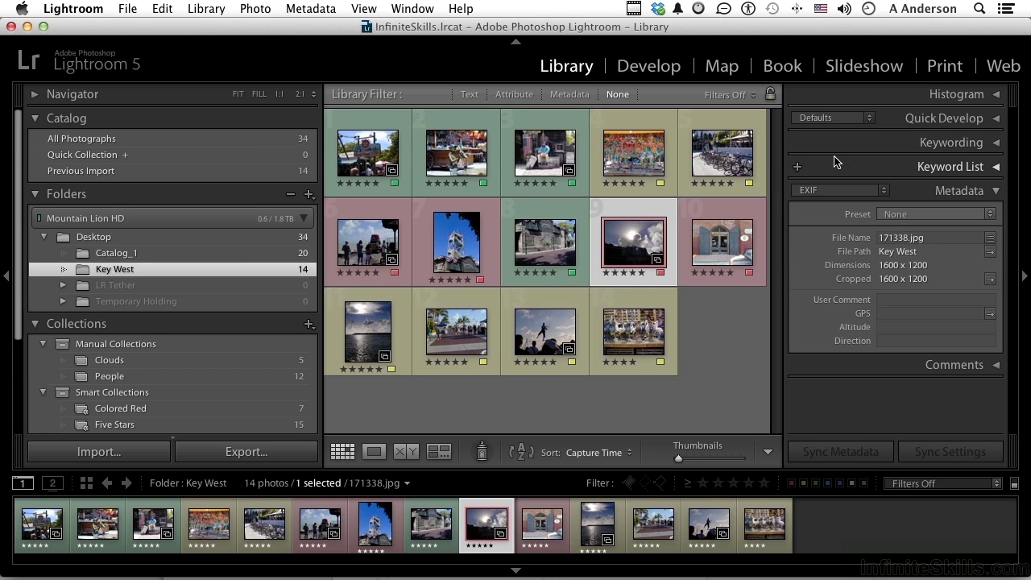
pyautogui.click(838, 195)
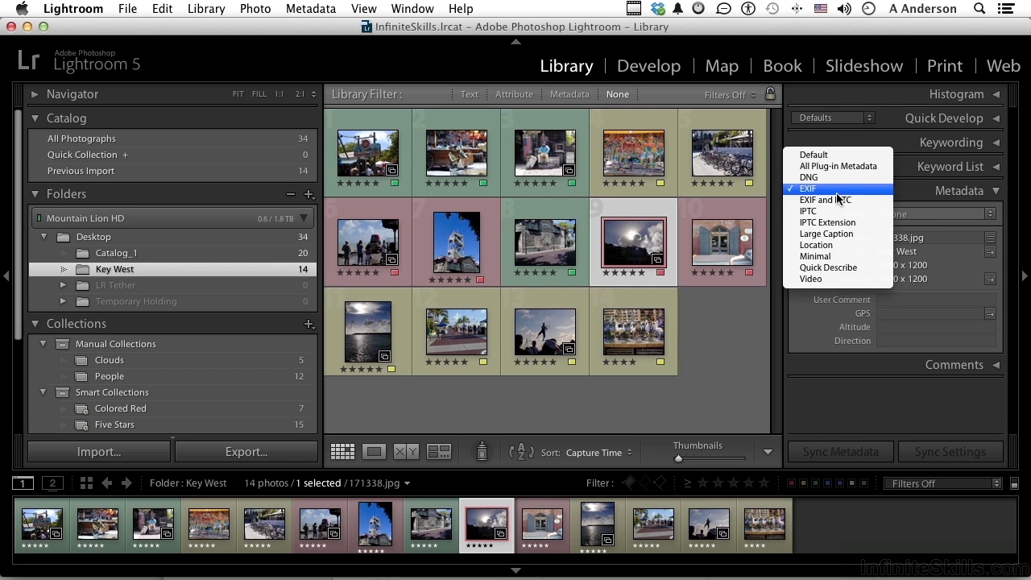
pyautogui.click(834, 268)
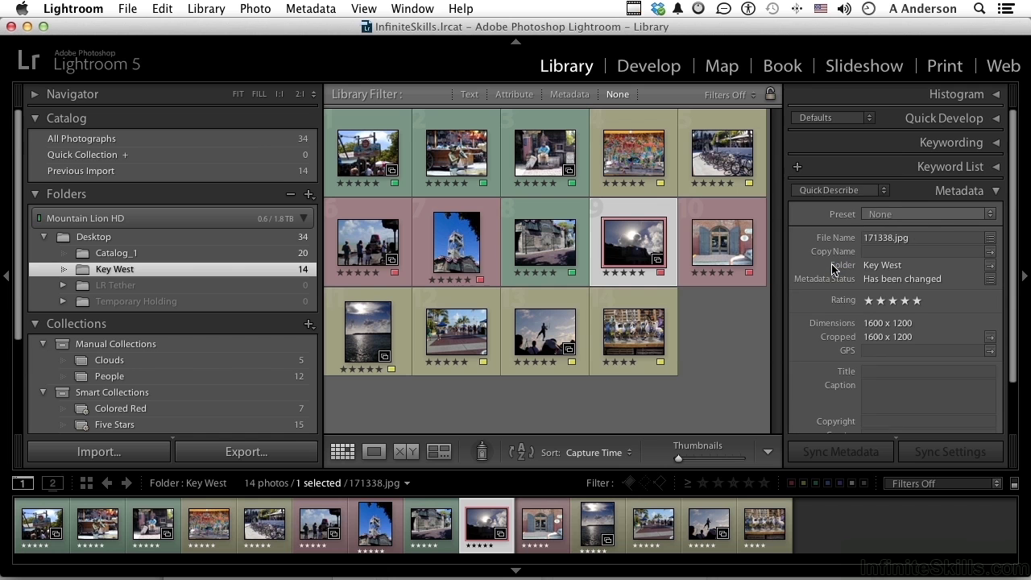
pyautogui.click(834, 190)
pyautogui.click(845, 179)
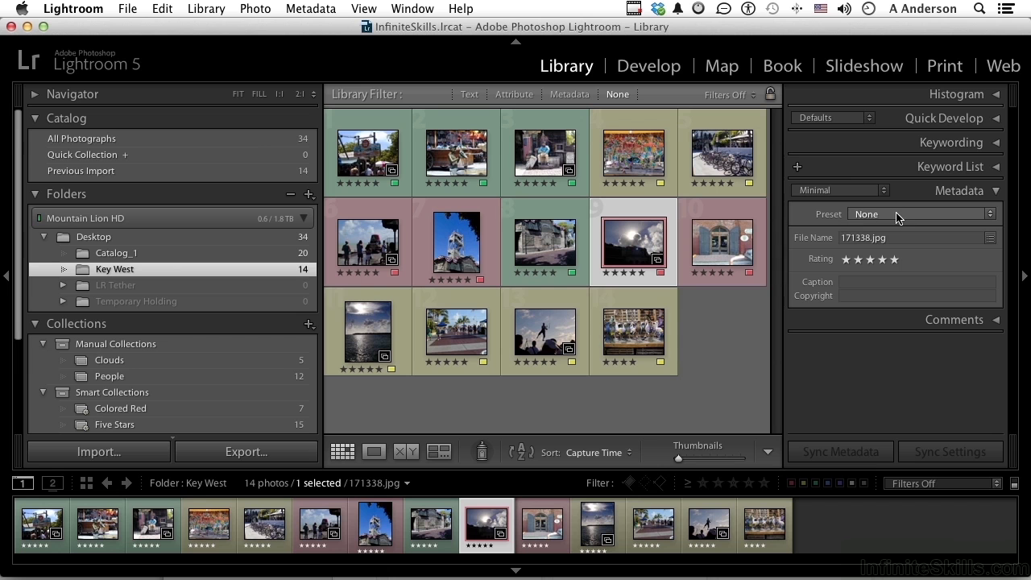
# - Open the Edit Metadata Presets dialog and scroll to the IPTC Copyright and Creator fields
pyautogui.click(989, 213)
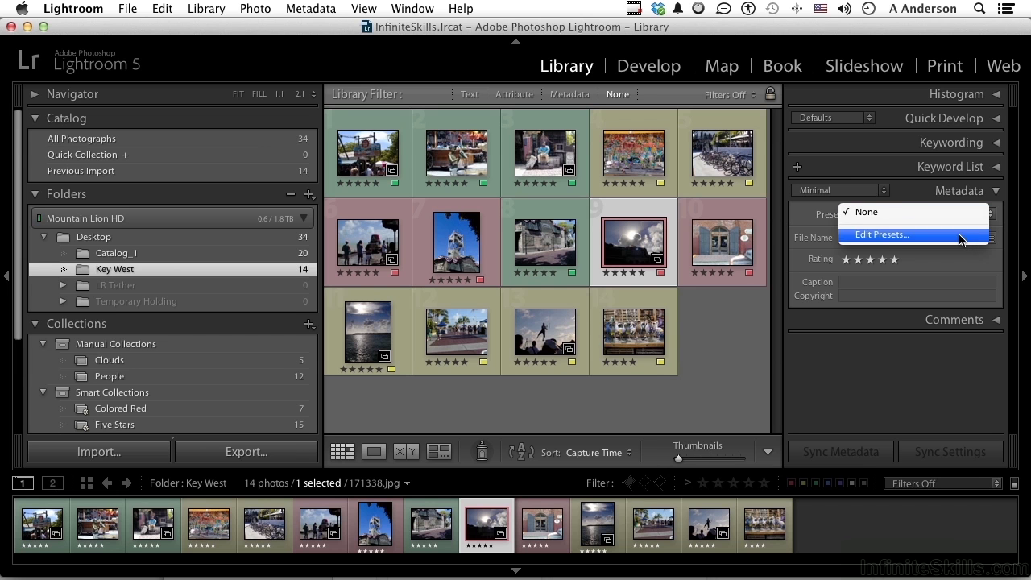
pyautogui.click(960, 237)
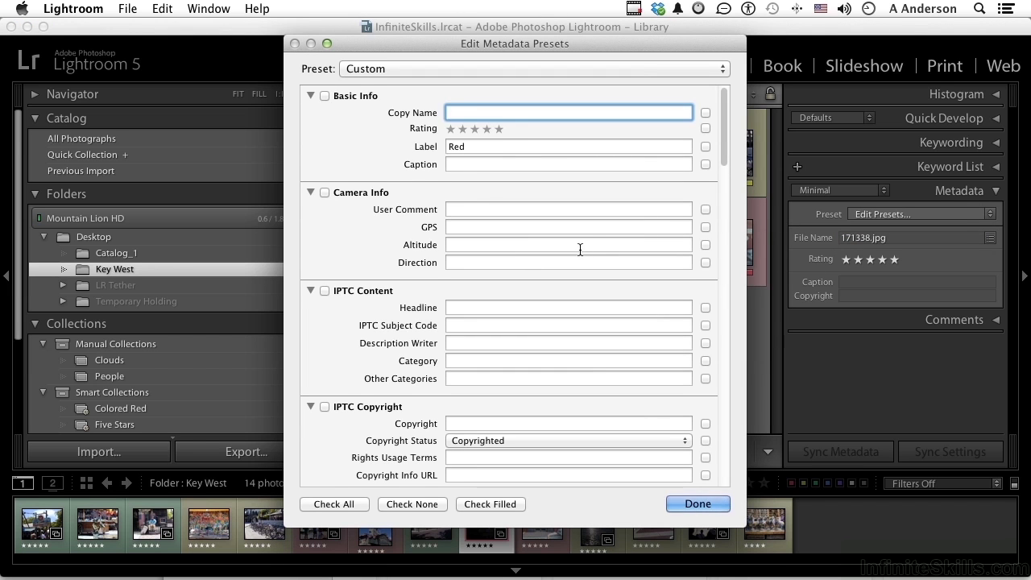
pyautogui.scroll(-3, 579, 248)
pyautogui.scroll(-2, 579, 248)
pyautogui.scroll(-5, 579, 249)
pyautogui.scroll(-1, 579, 250)
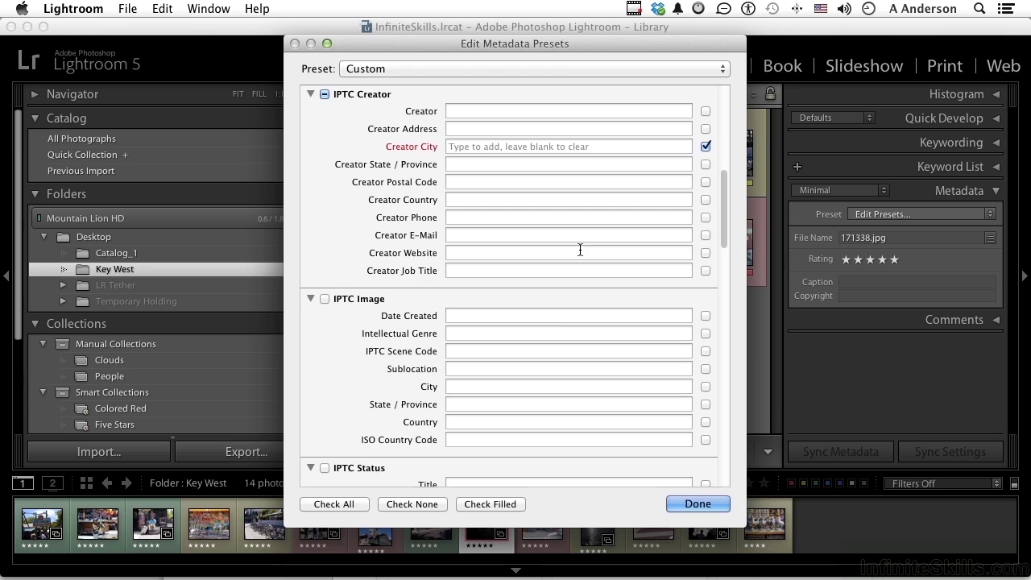
pyautogui.scroll(-3, 580, 250)
pyautogui.scroll(-4, 579, 249)
pyautogui.scroll(5, 579, 255)
pyautogui.scroll(8, 579, 255)
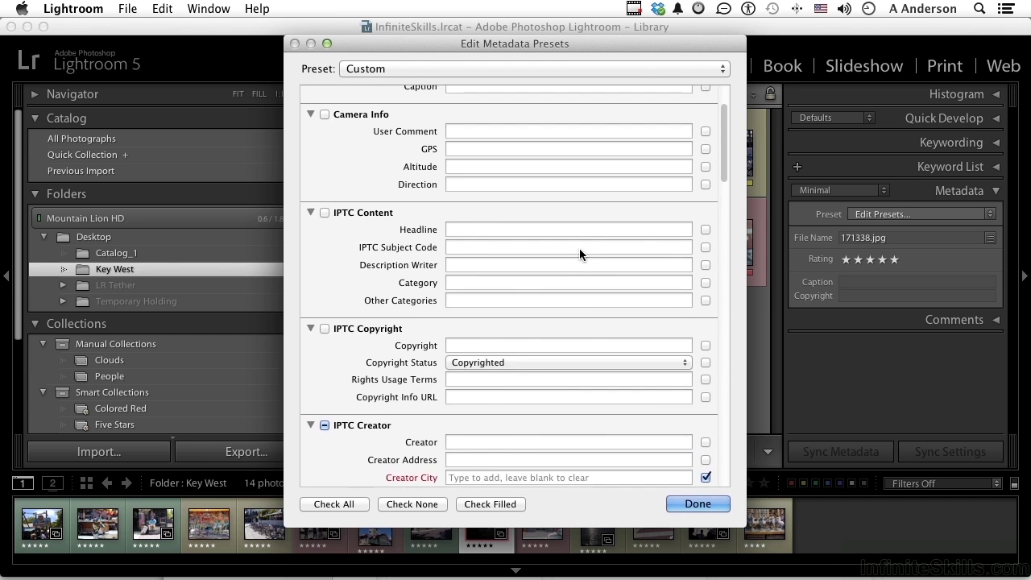
pyautogui.scroll(-2, 579, 255)
pyautogui.scroll(-2, 580, 254)
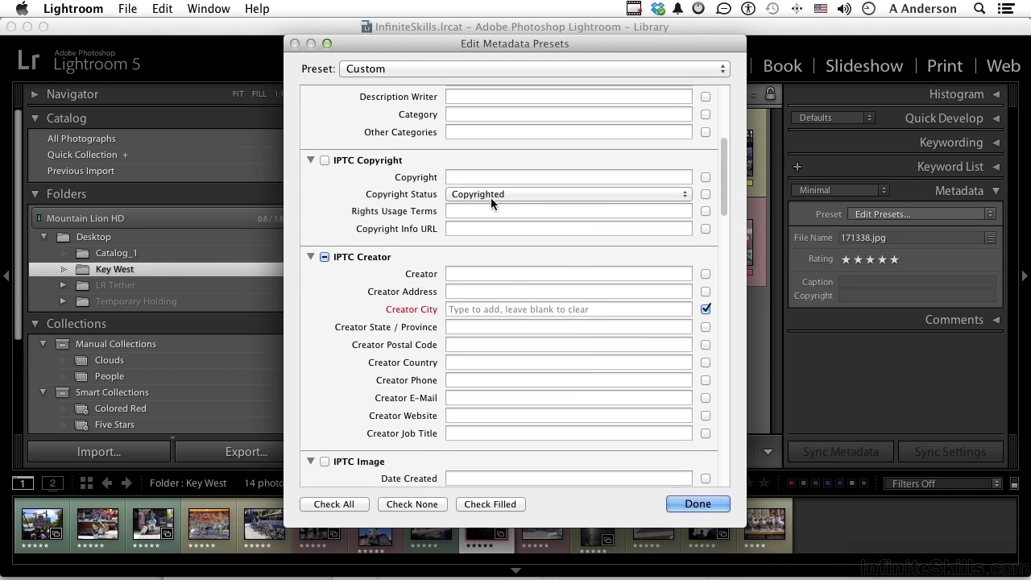
# - Enter copyright 2013, creator andy anderson, address home sweet home and city wichita
pyautogui.click(487, 177)
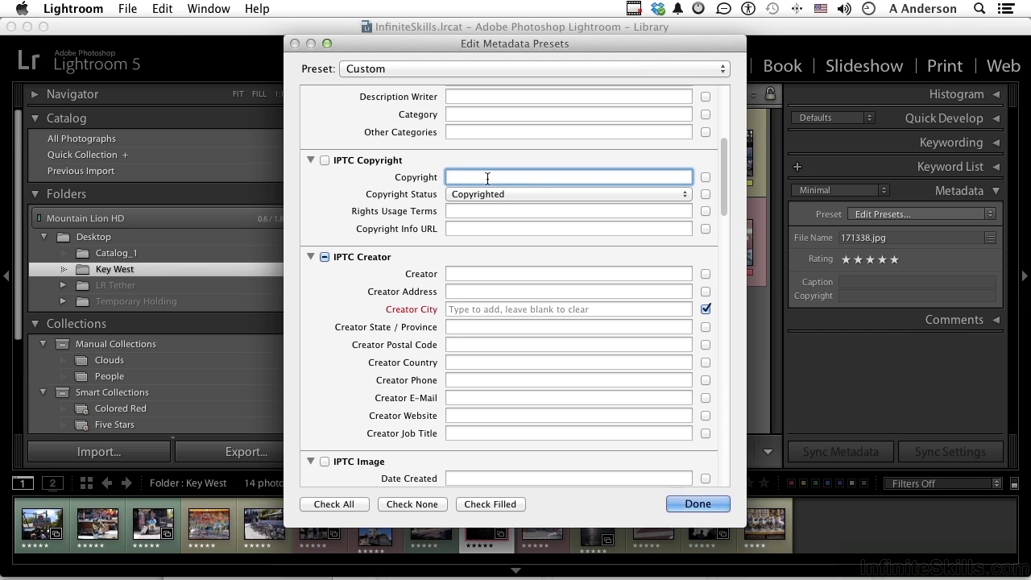
pyautogui.write('2013')
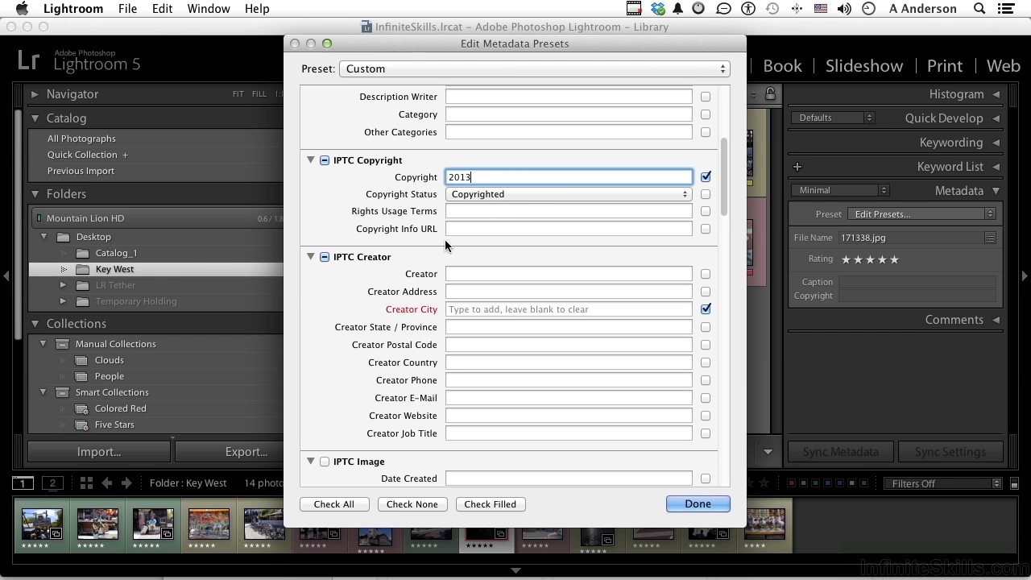
pyautogui.click(467, 274)
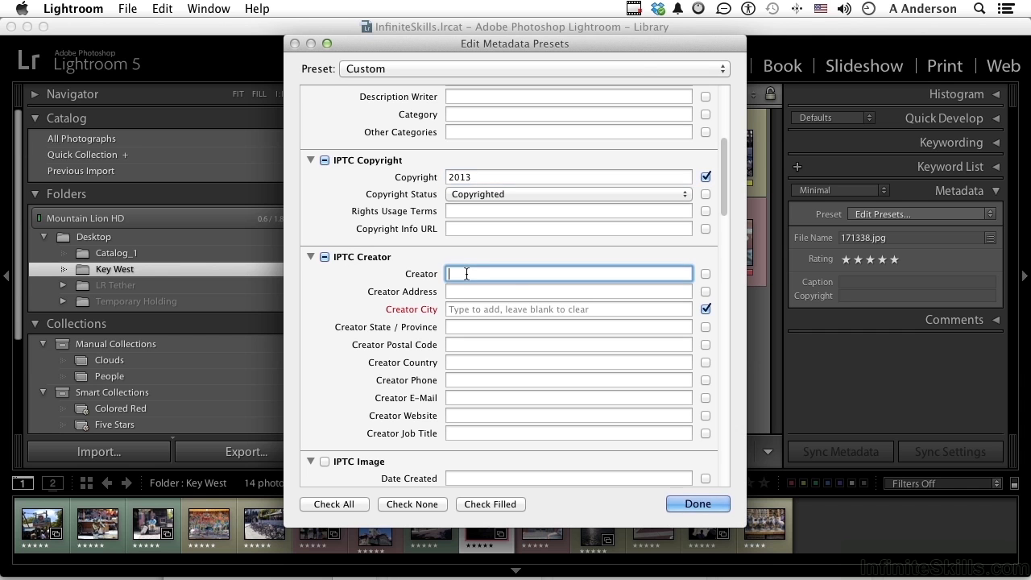
pyautogui.write('andy anderson')
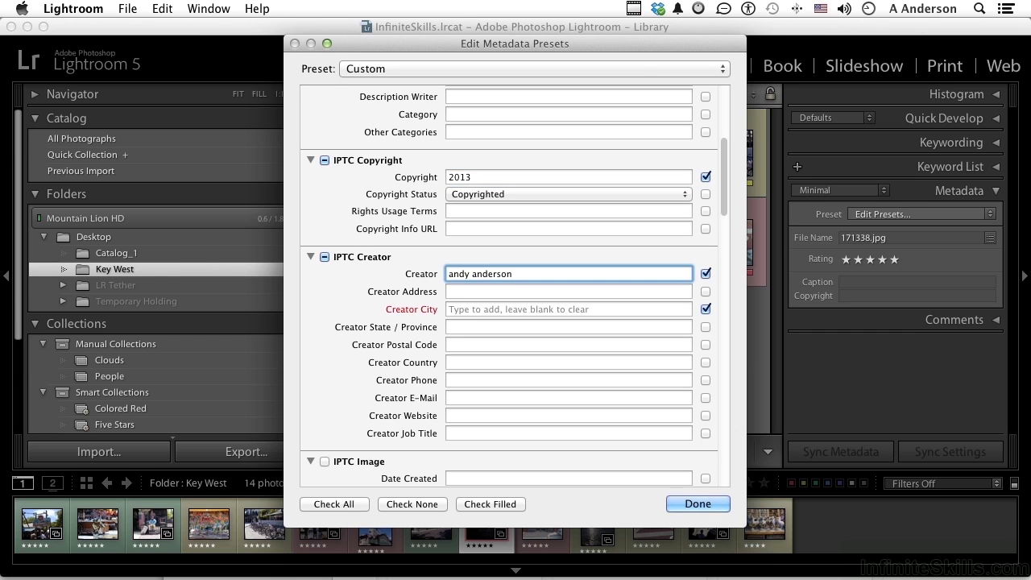
pyautogui.press('Tab')
pyautogui.write('home sweet hom')
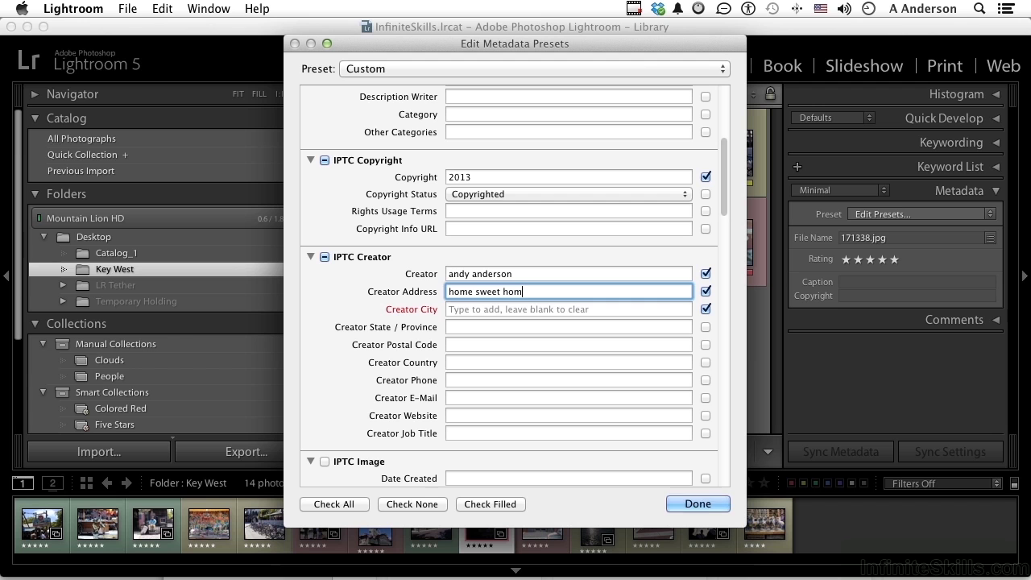
pyautogui.write('e')
pyautogui.click(466, 309)
pyautogui.write('wichita')
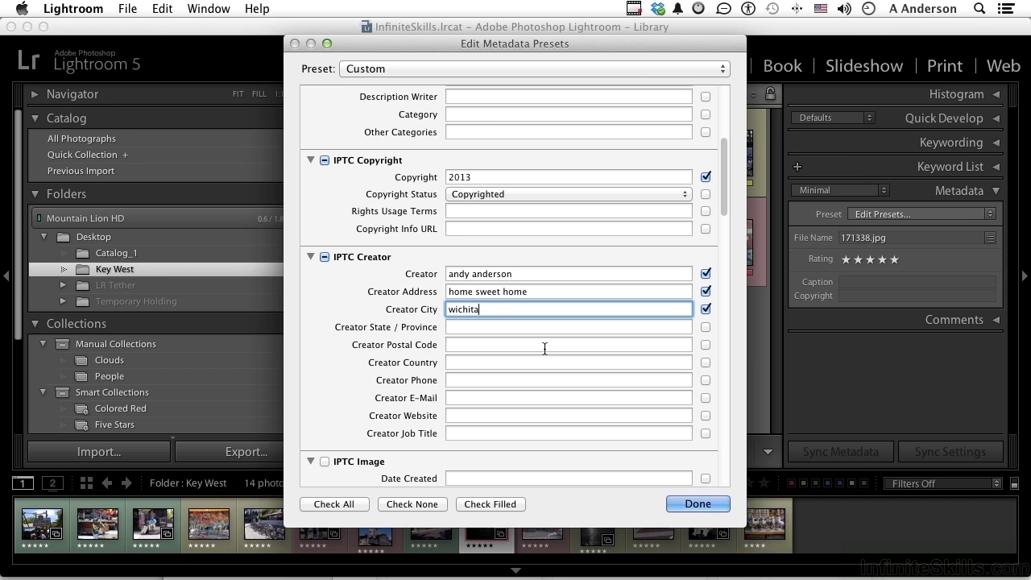
# - Save the current settings as a new metadata preset named 'Andy's Home' and close the editor
pyautogui.scroll(-3, 544, 347)
pyautogui.scroll(-4, 544, 347)
pyautogui.scroll(-2, 544, 352)
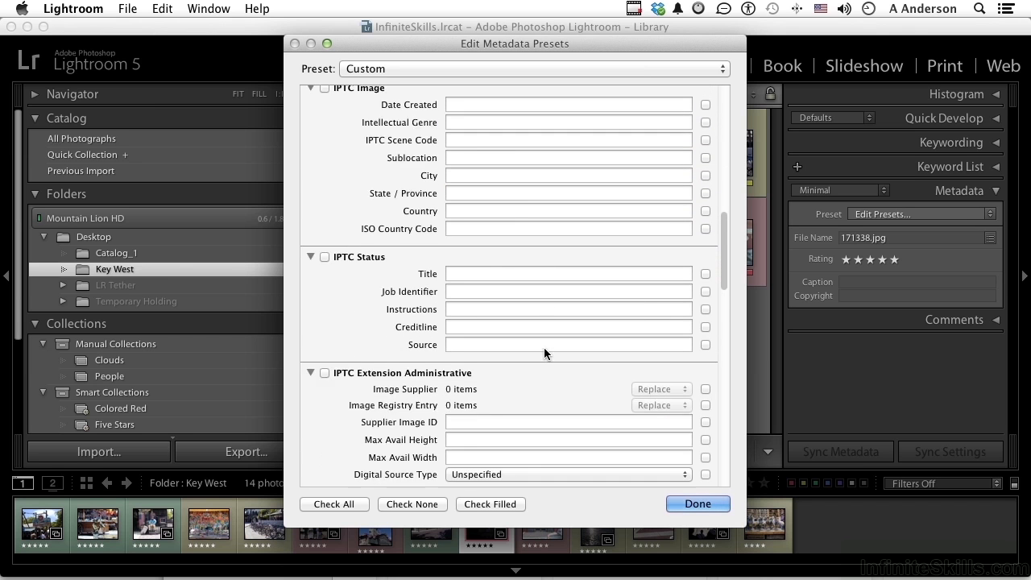
pyautogui.scroll(-3, 543, 352)
pyautogui.scroll(-3, 544, 352)
pyautogui.scroll(-2, 544, 352)
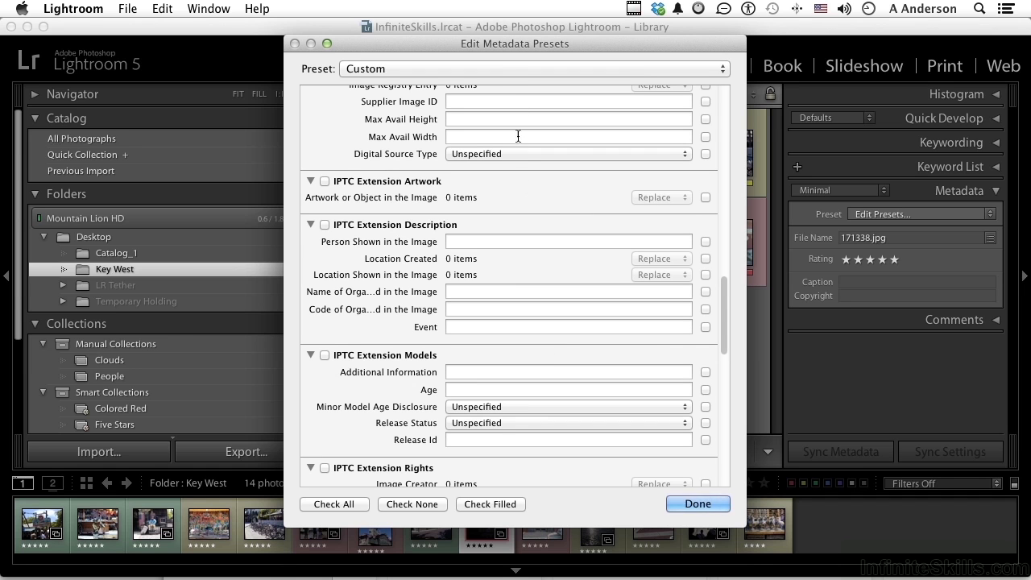
pyautogui.click(500, 68)
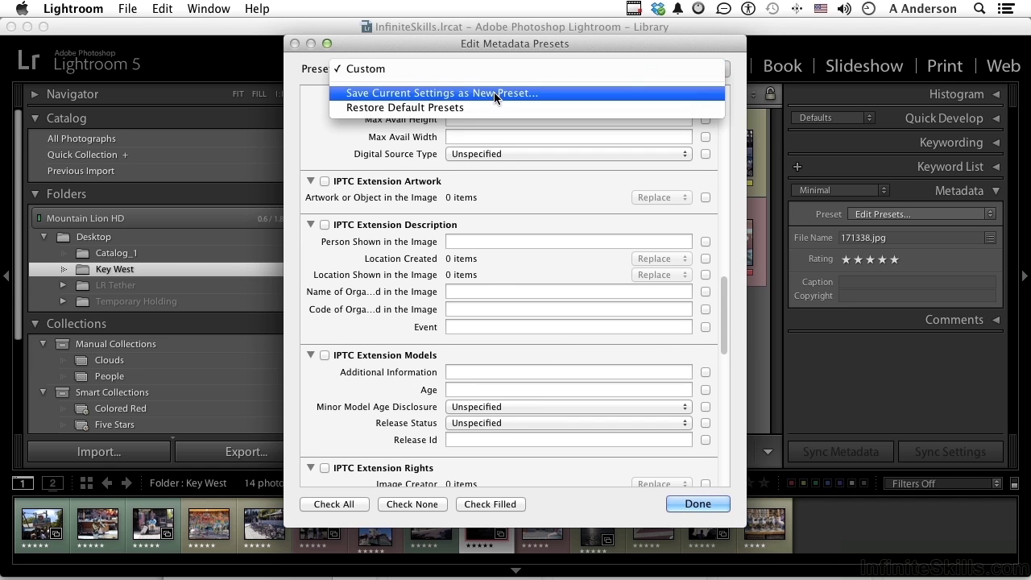
pyautogui.click(494, 93)
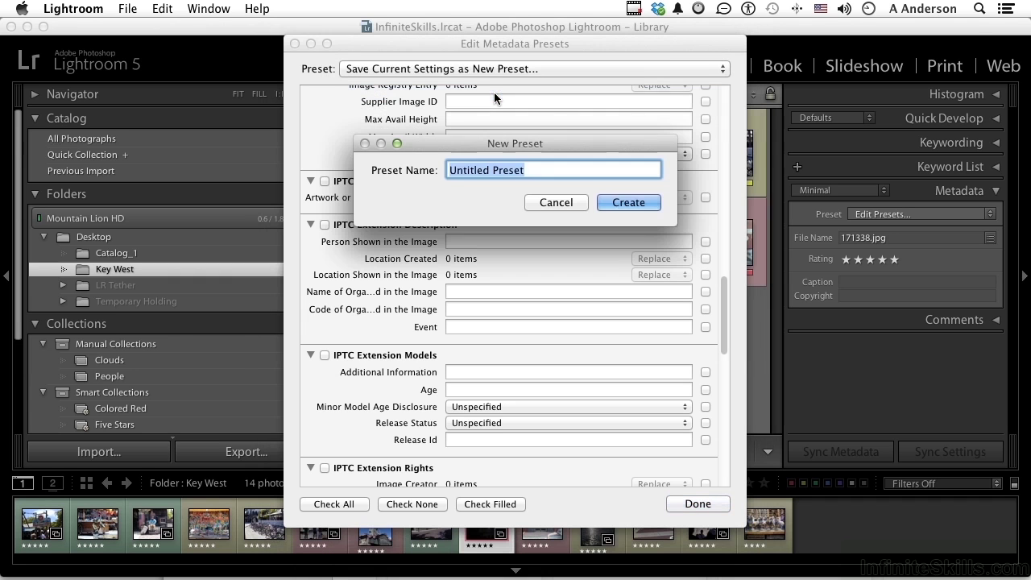
pyautogui.write("Andy's Home")
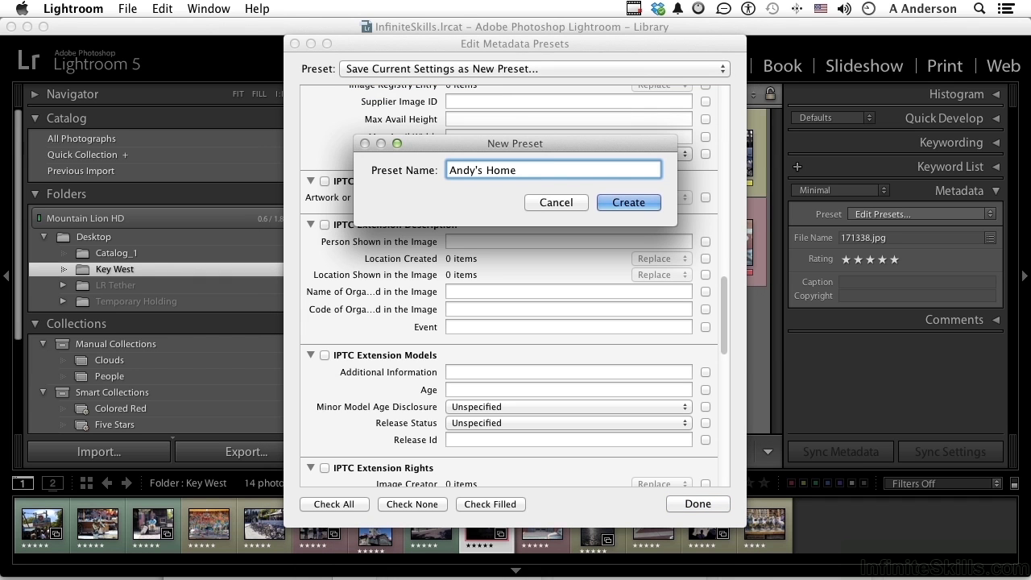
pyautogui.click(627, 199)
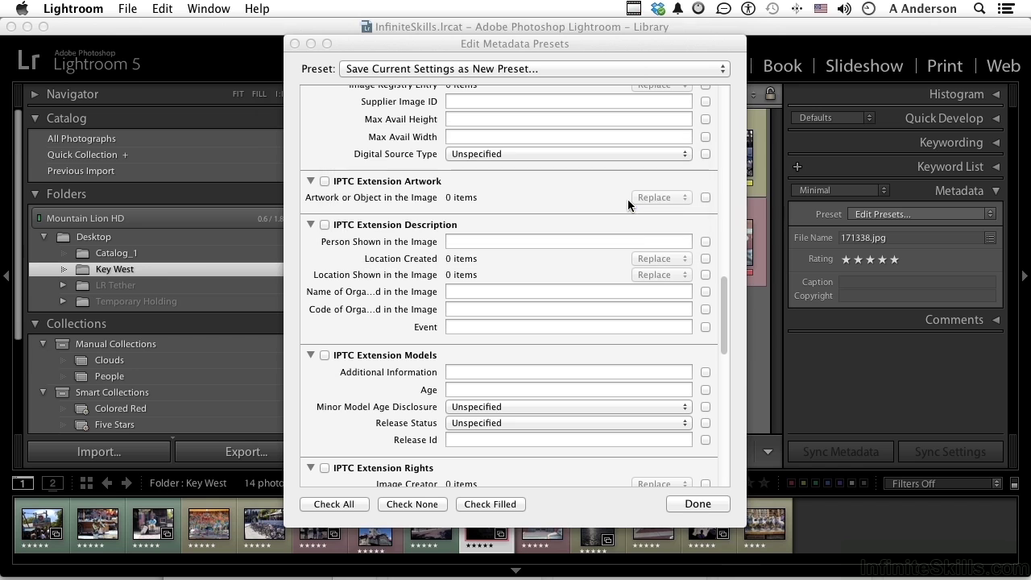
pyautogui.click(684, 504)
# - Select the tower photo 170433.jpg and apply the Andy's Home metadata preset
pyautogui.click(489, 250)
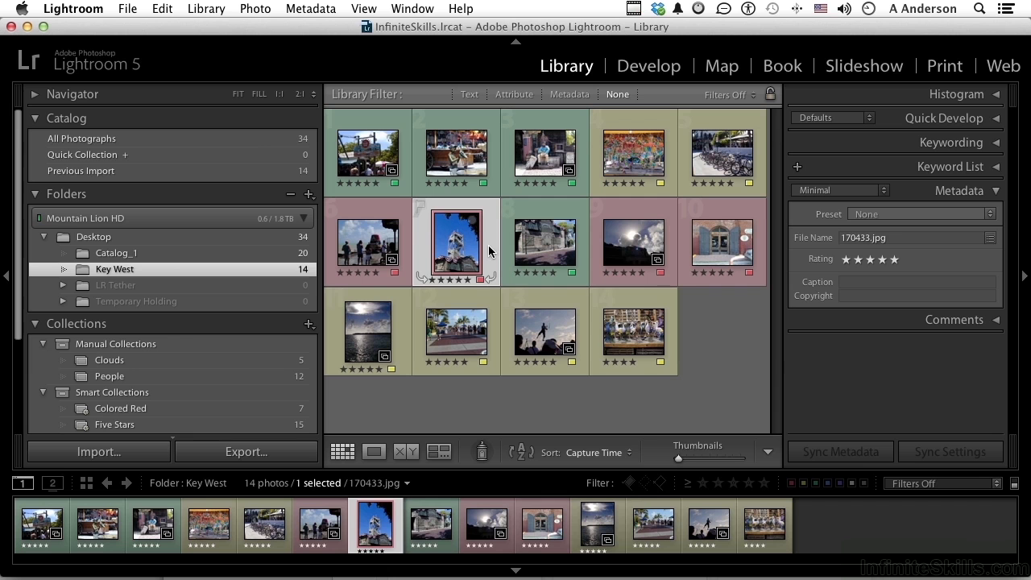
pyautogui.click(989, 222)
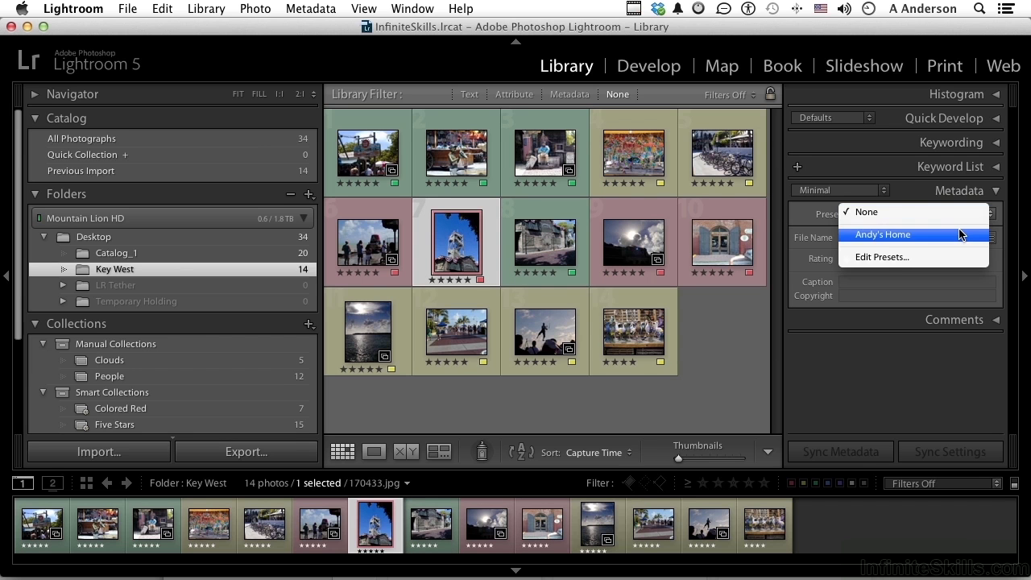
pyautogui.click(961, 234)
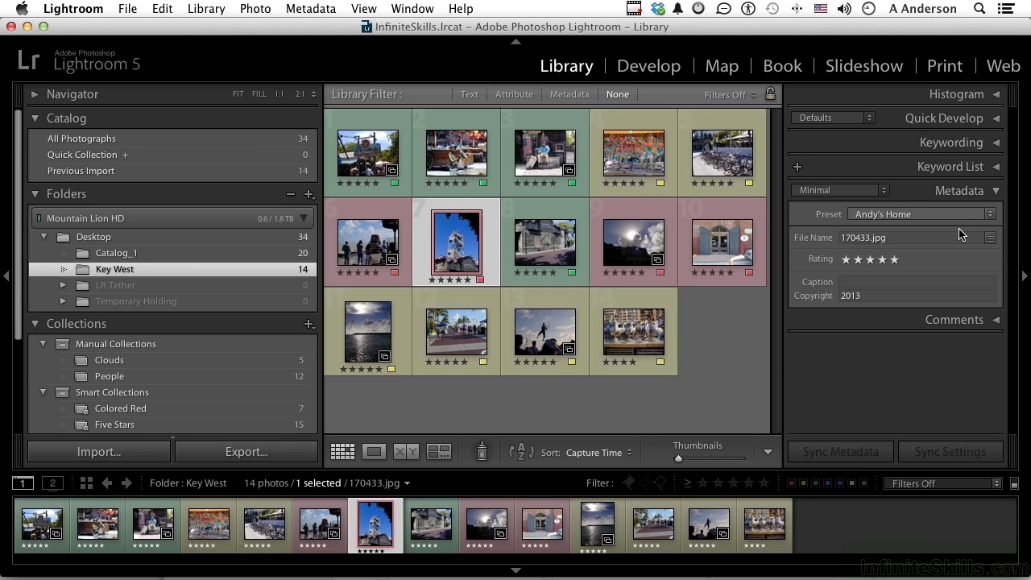